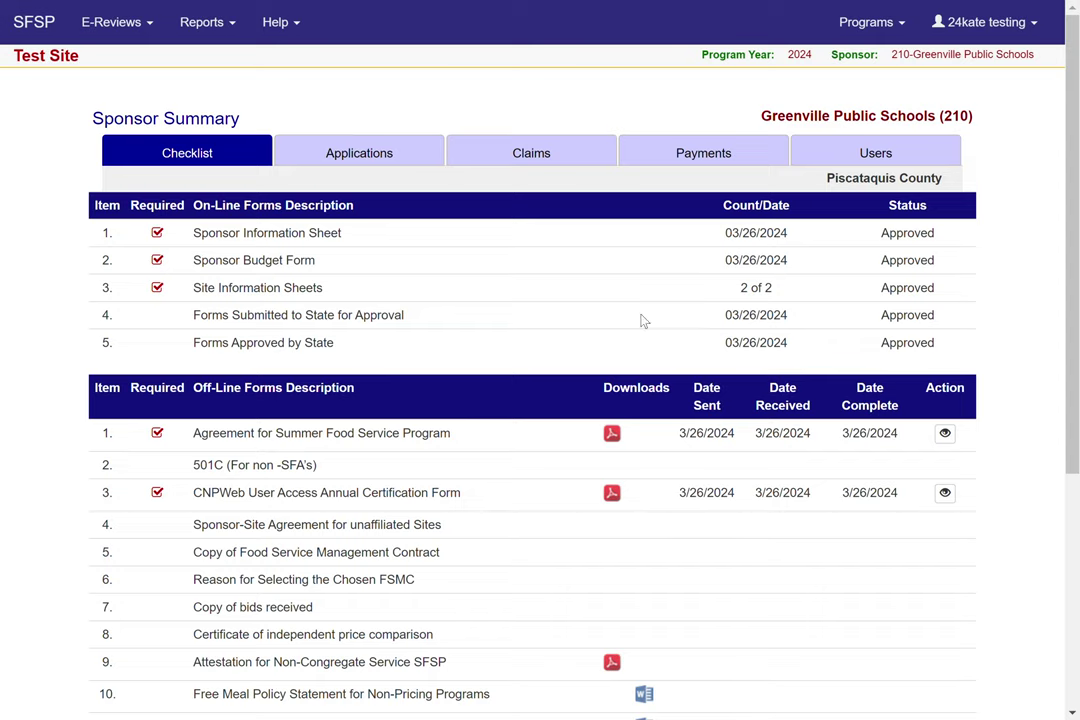
# Show the sponsor's Claims summary, listing January–September 2024 claim months.
pyautogui.click(564, 152)
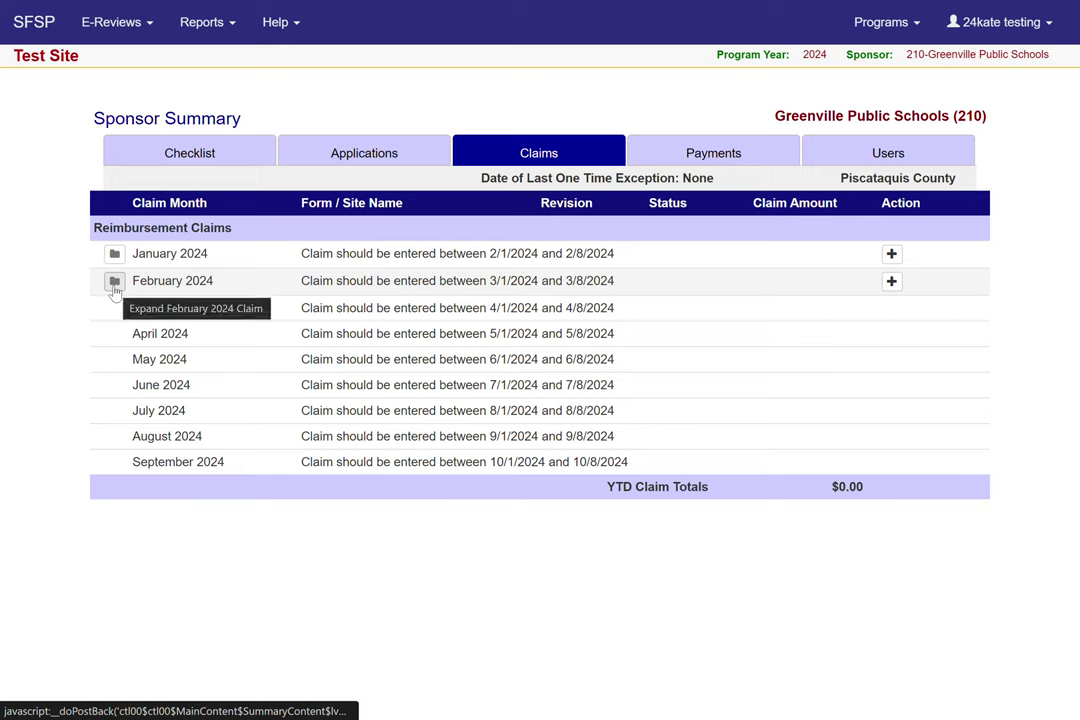
# Expand February 2024 to show sites 213 Greenville Consolidated School and S210-3 Monson Arts.
pyautogui.click(115, 282)
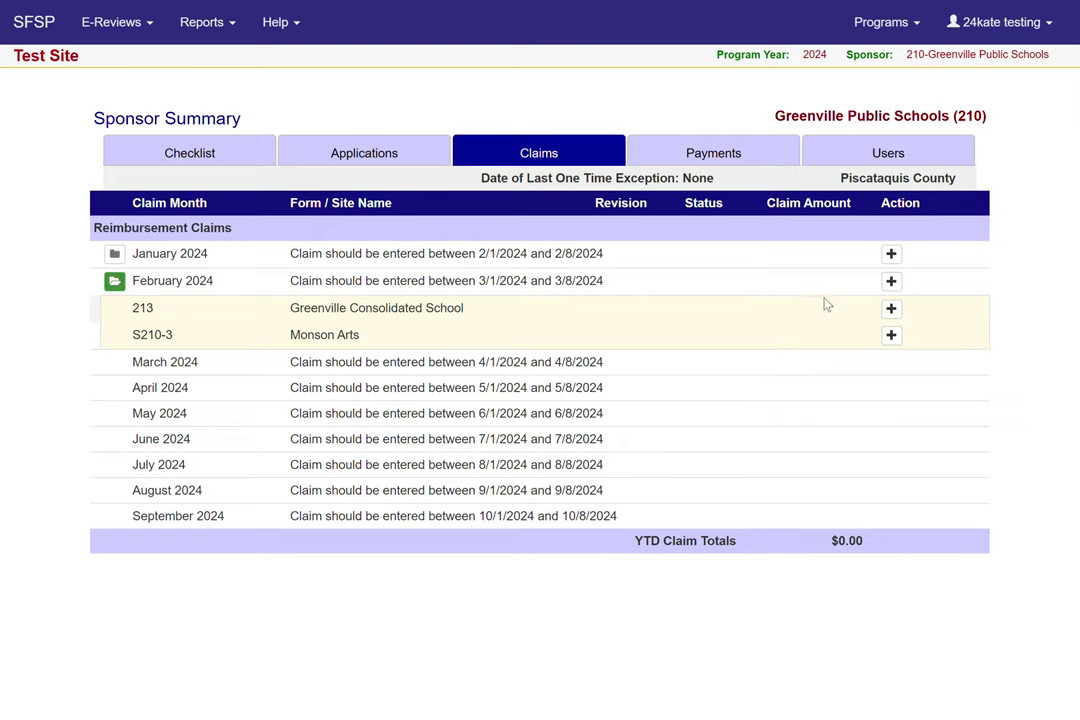
# Add a February 2024 claim for site 213 Greenville Consolidated School with 3 operating days.
pyautogui.click(898, 313)
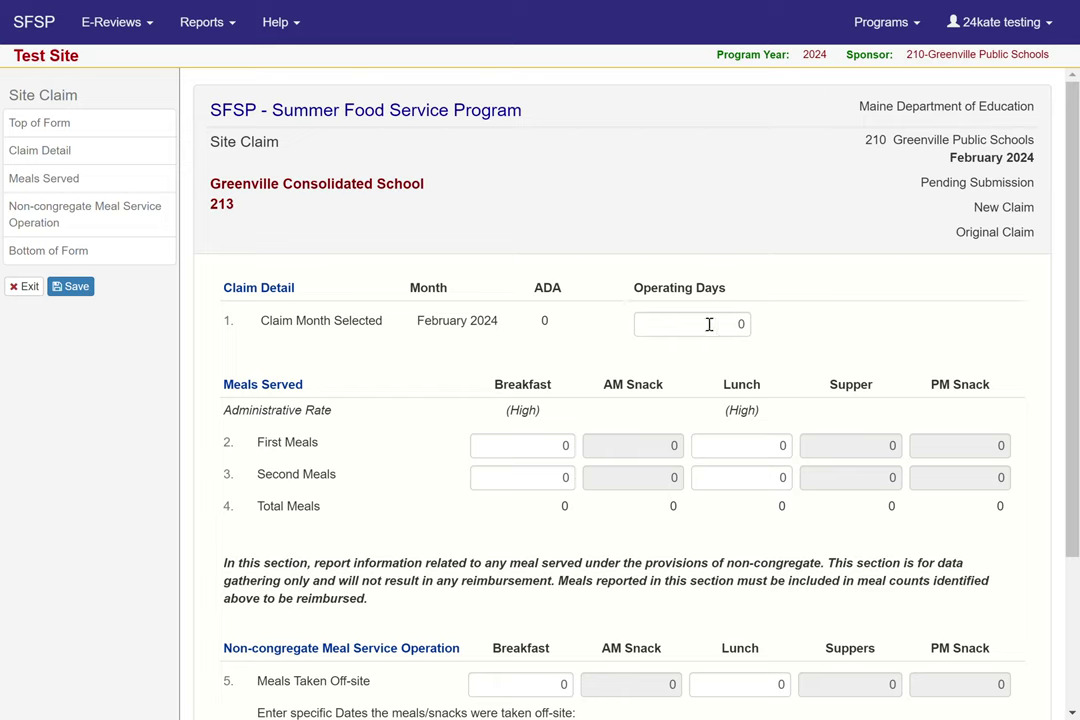
pyautogui.click(665, 326)
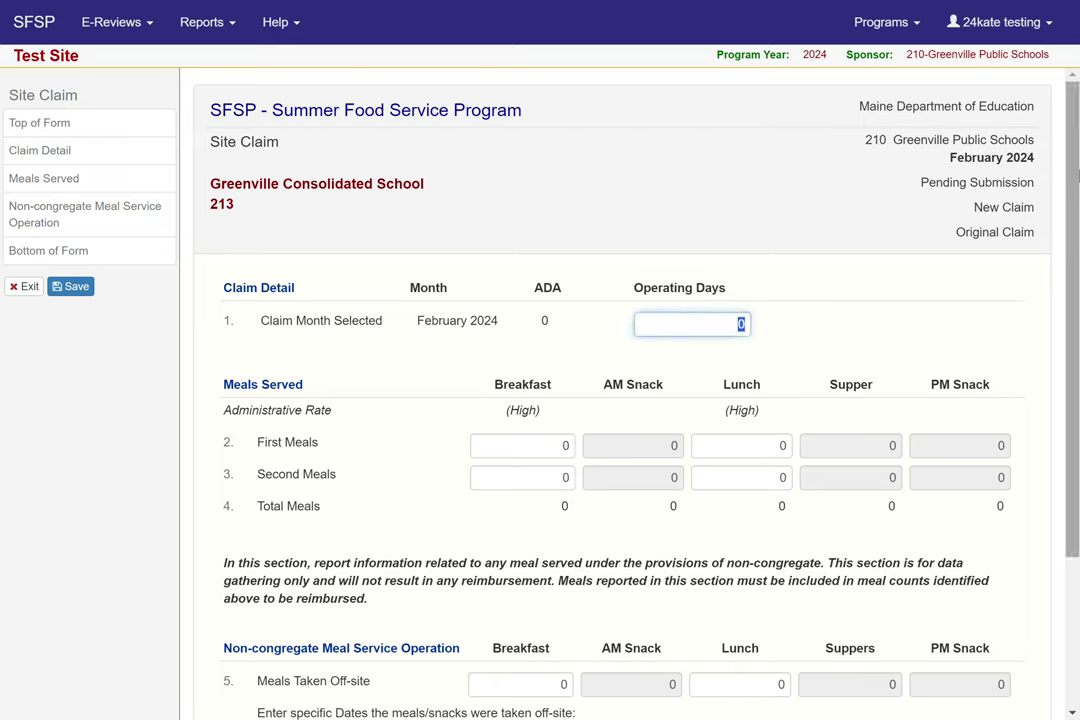
pyautogui.press('BackSpace')
pyautogui.write('3')
pyautogui.click(438, 377)
pyautogui.scroll(-1, 549, 361)
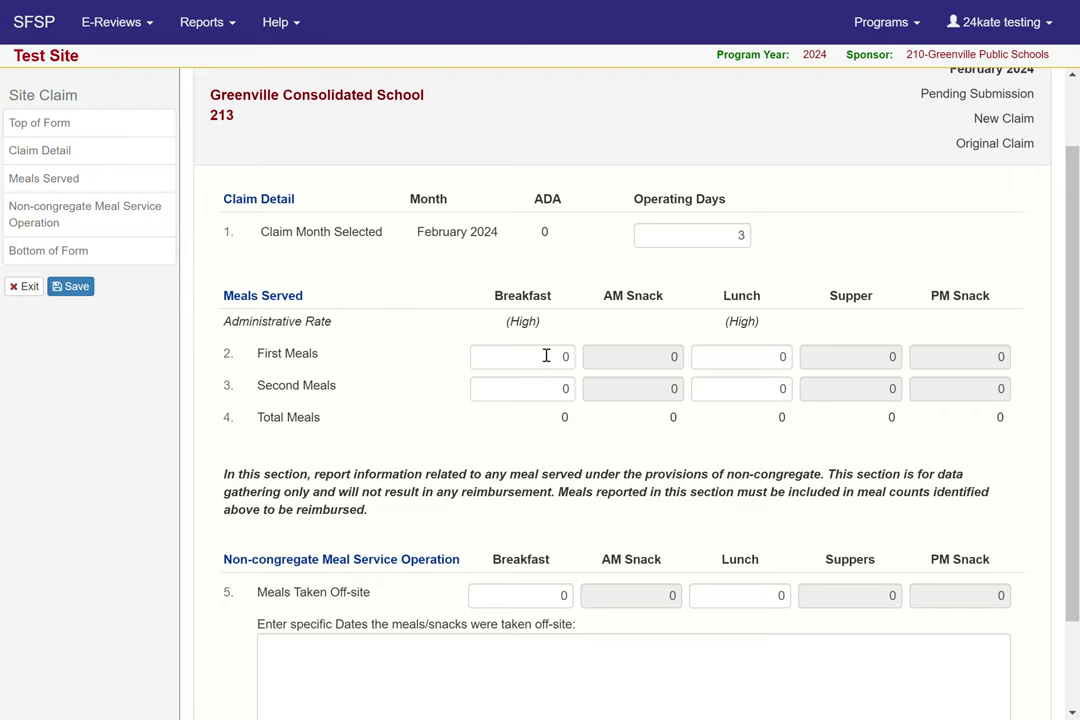
# Enter 15 in both the First Meals Breakfast and First Meals Lunch fields.
pyautogui.click(546, 355)
pyautogui.write('15')
pyautogui.click(729, 353)
pyautogui.write('15')
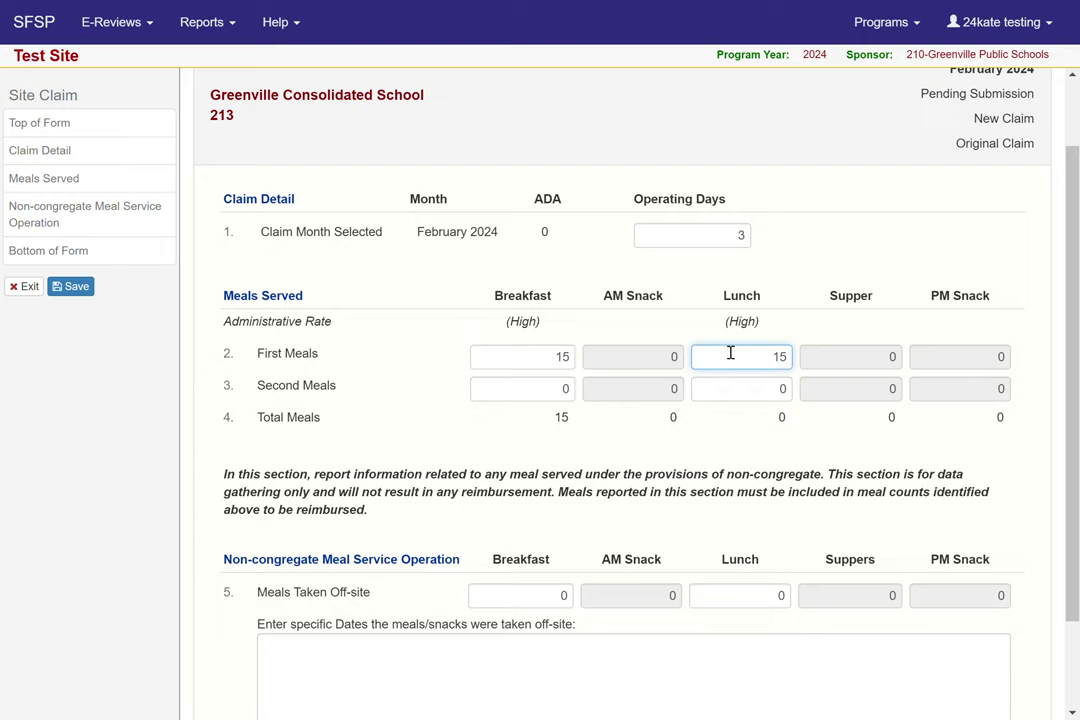
pyautogui.scroll(-2, 730, 352)
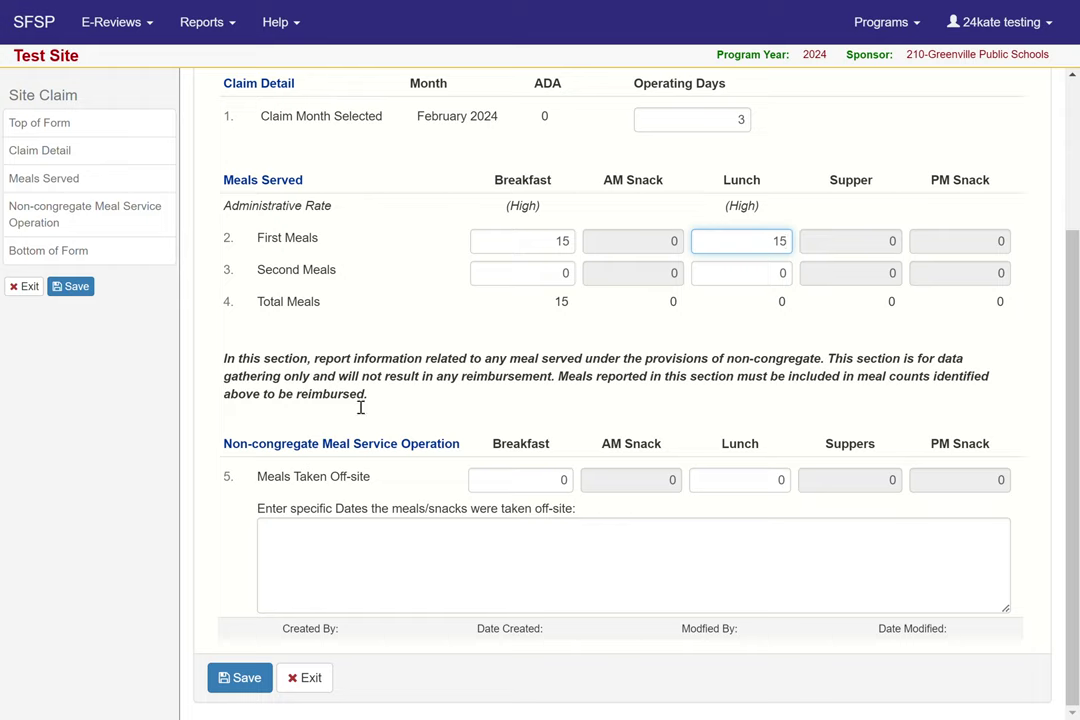
# Enter 2 off-site breakfasts and 2 off-site lunches, with off-site date 2/2/2024.
pyautogui.click(538, 482)
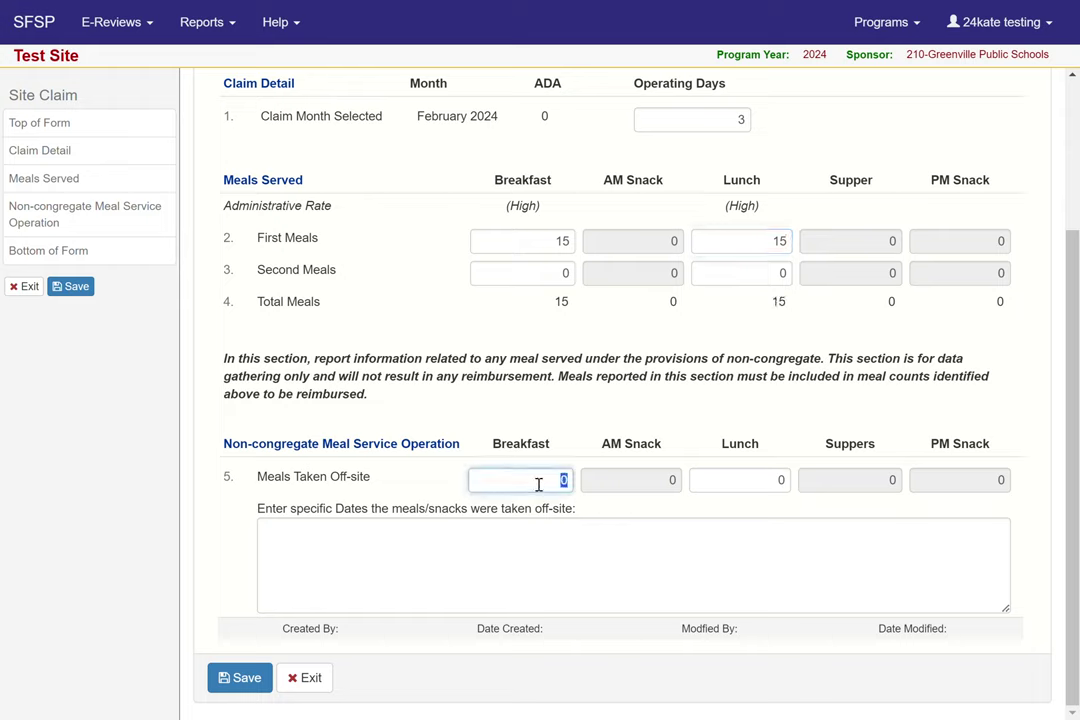
pyautogui.write('2')
pyautogui.click(775, 472)
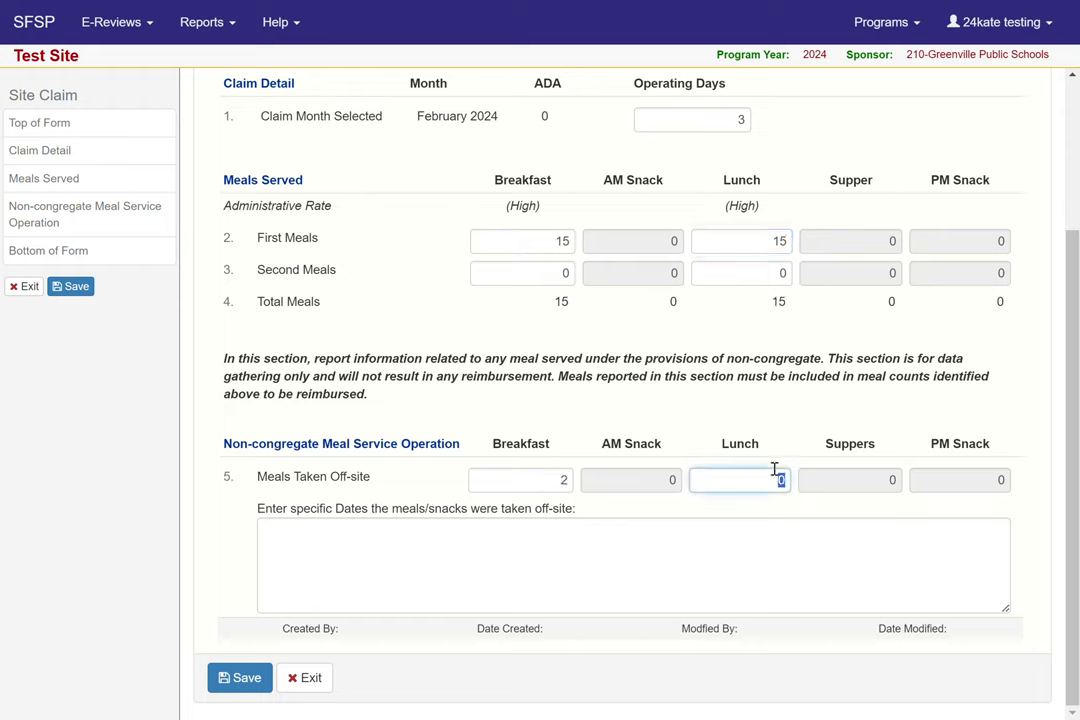
pyautogui.write('2')
pyautogui.click(549, 552)
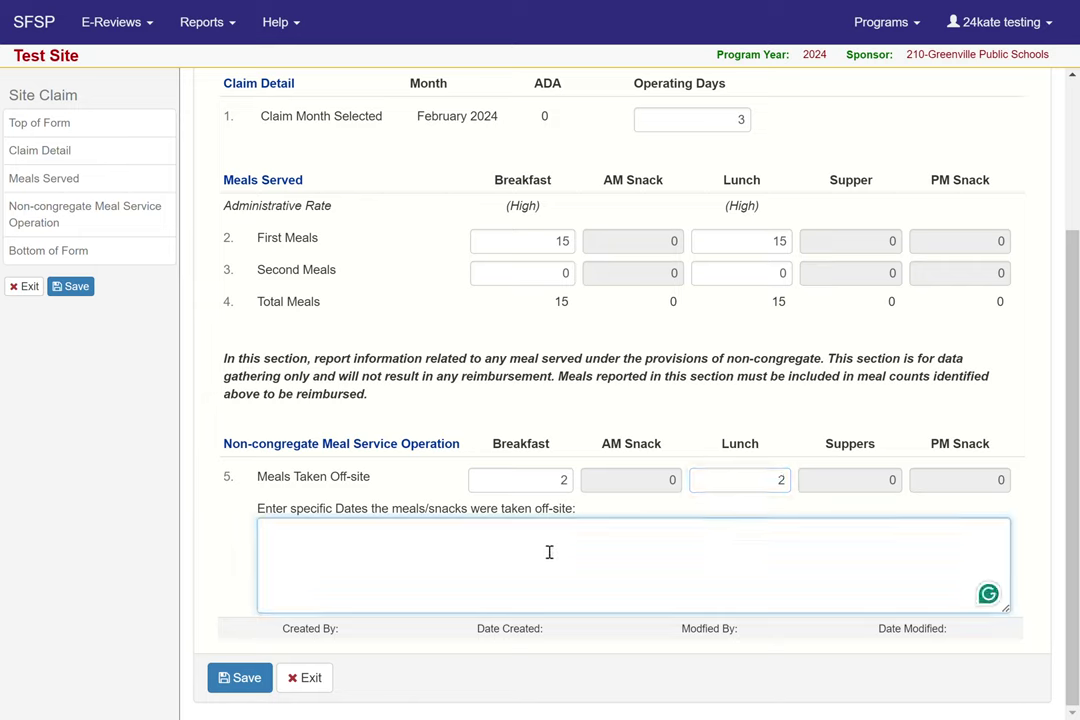
pyautogui.write('2/')
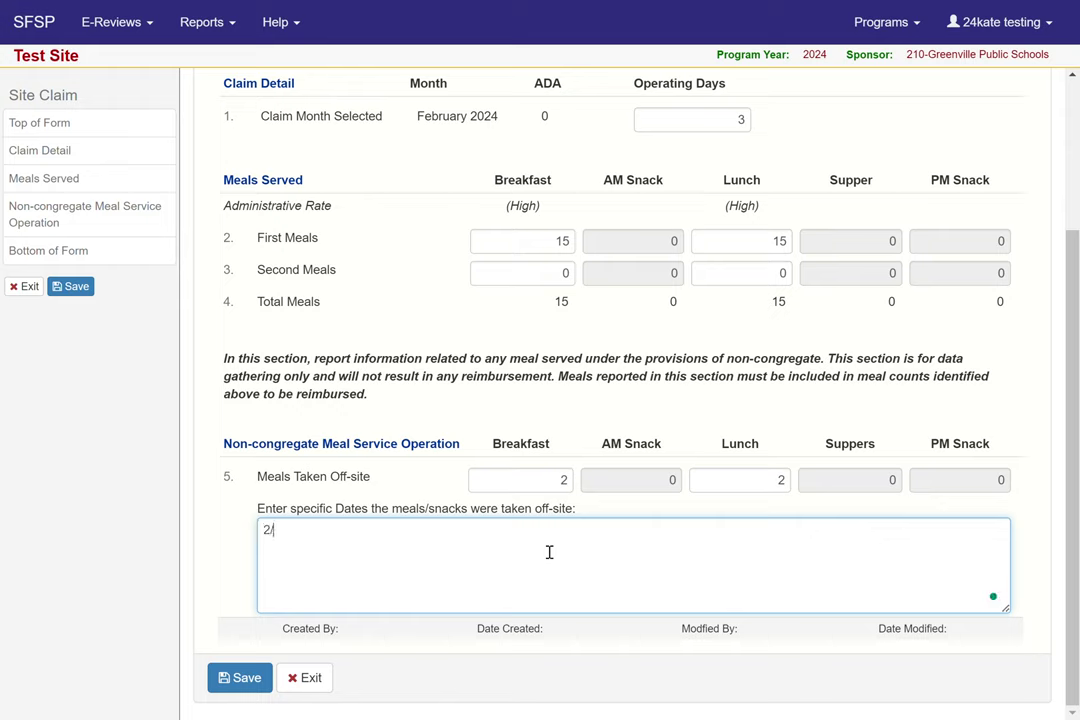
pyautogui.write('2/2024')
# Save the Greenville Consolidated School claim and continue past the Post Confirmation dialog.
pyautogui.click(262, 682)
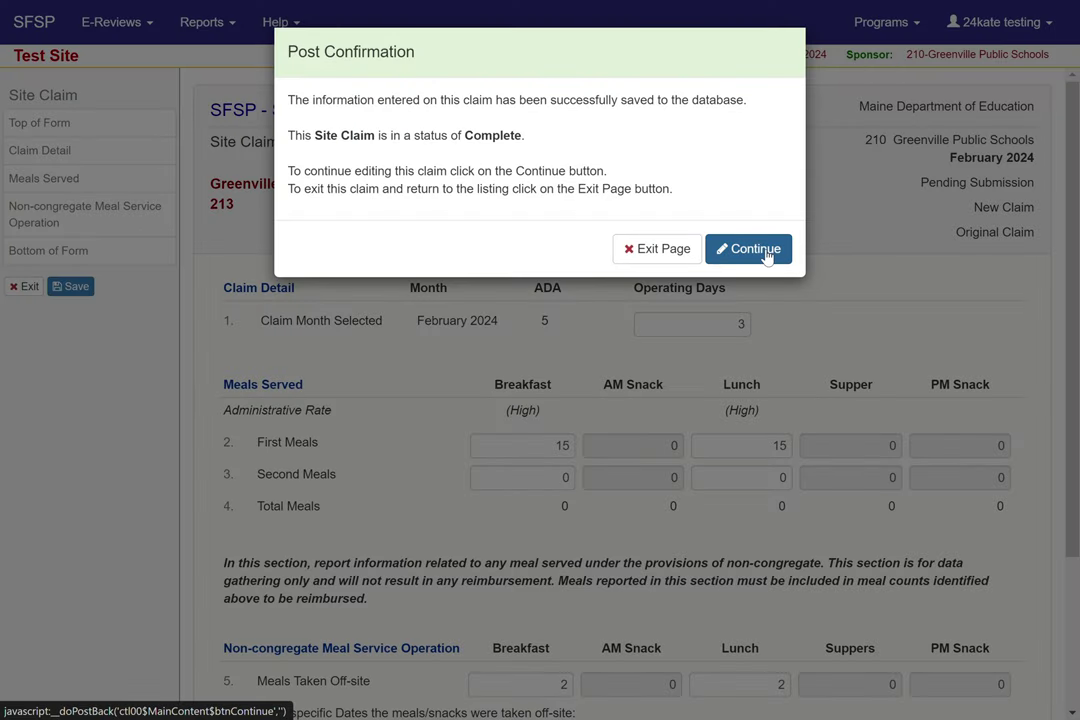
pyautogui.click(766, 256)
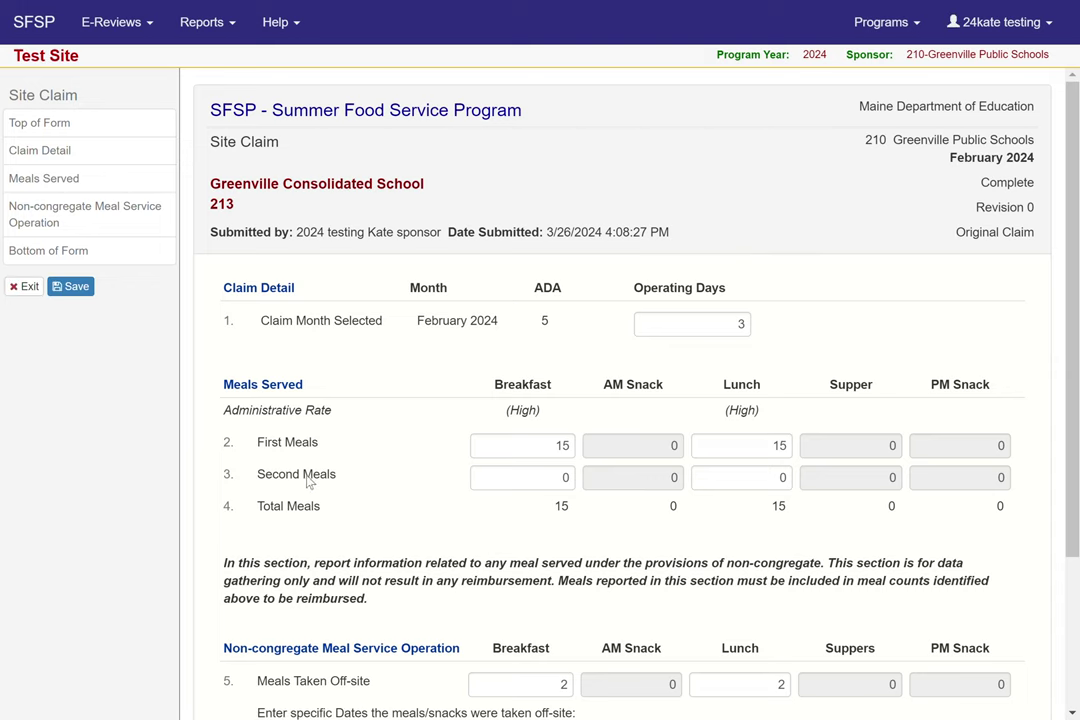
pyautogui.scroll(-3, 303, 291)
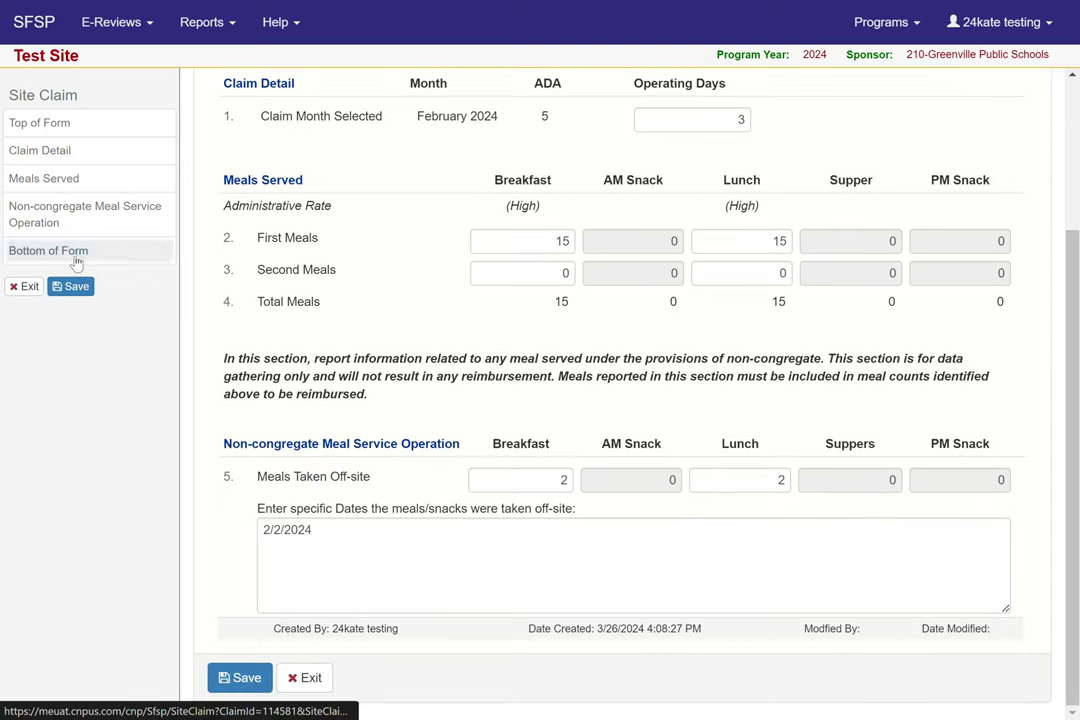
# Start a new Monson Arts February 2024 site claim with 2 operating days.
pyautogui.click(25, 289)
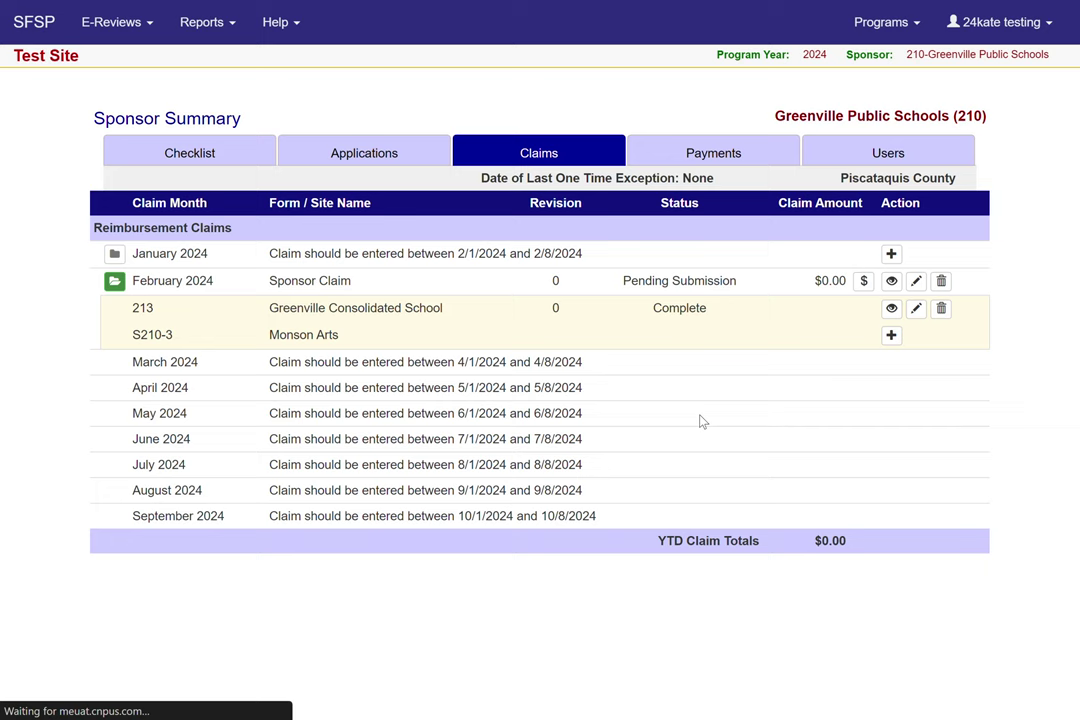
pyautogui.click(893, 343)
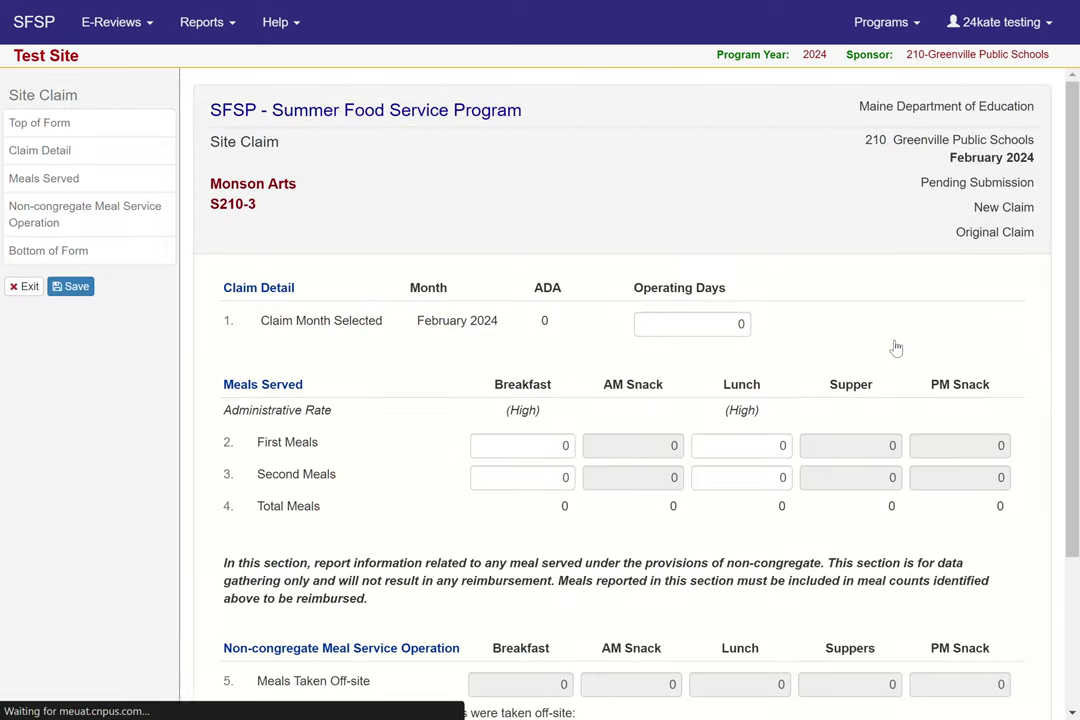
pyautogui.click(723, 324)
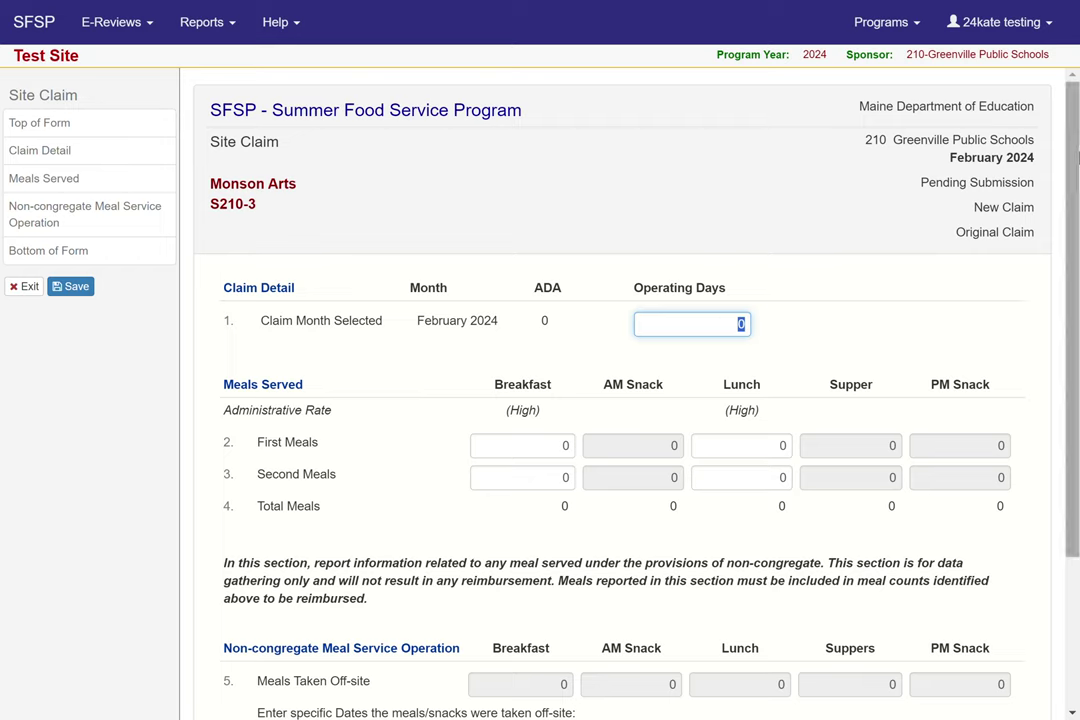
pyautogui.write('2')
# Enter 10 first-meal breakfasts and 10 first-meal lunches on the Monson Arts claim.
pyautogui.click(538, 446)
pyautogui.write('10')
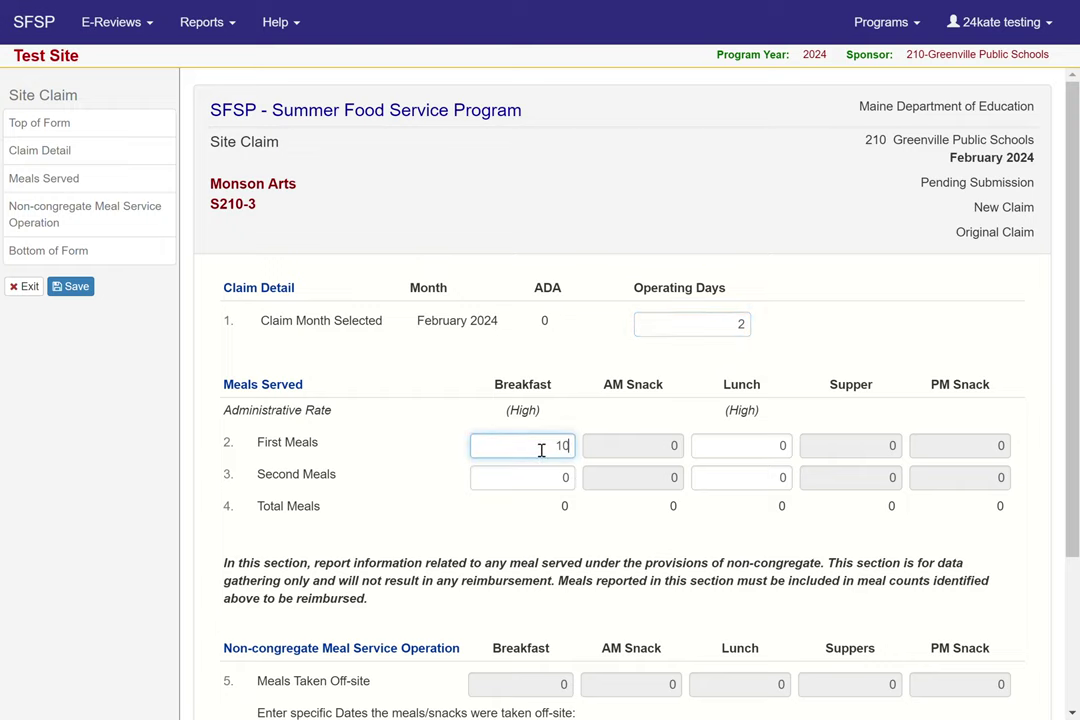
pyautogui.click(730, 445)
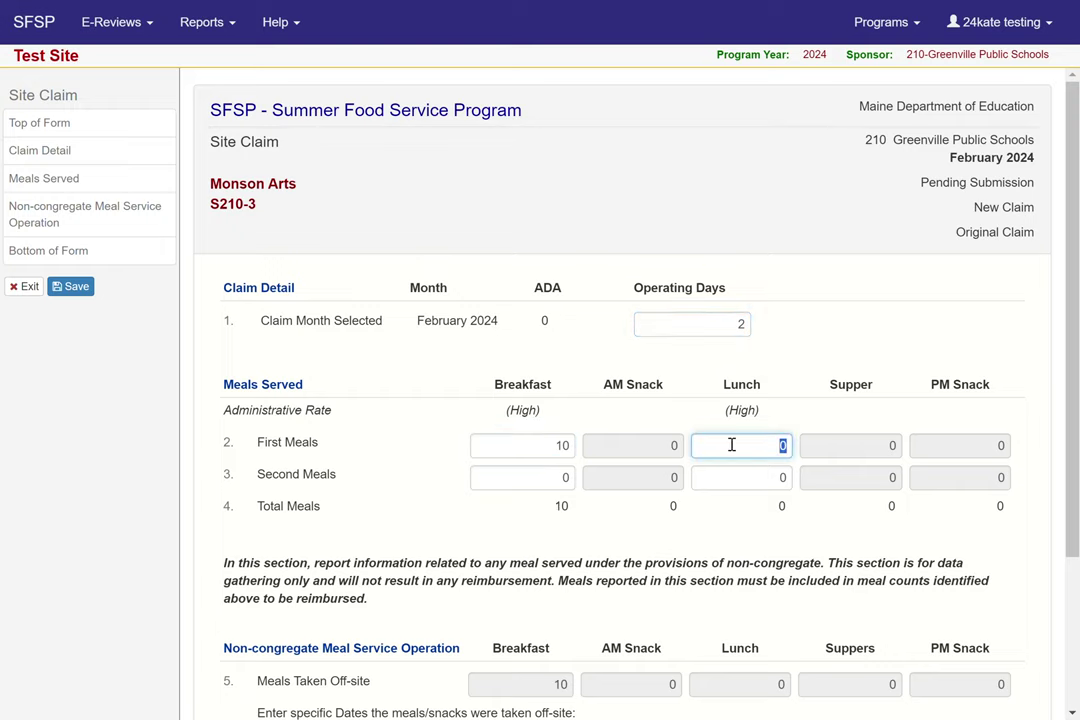
pyautogui.write('10')
pyautogui.scroll(-2, 732, 445)
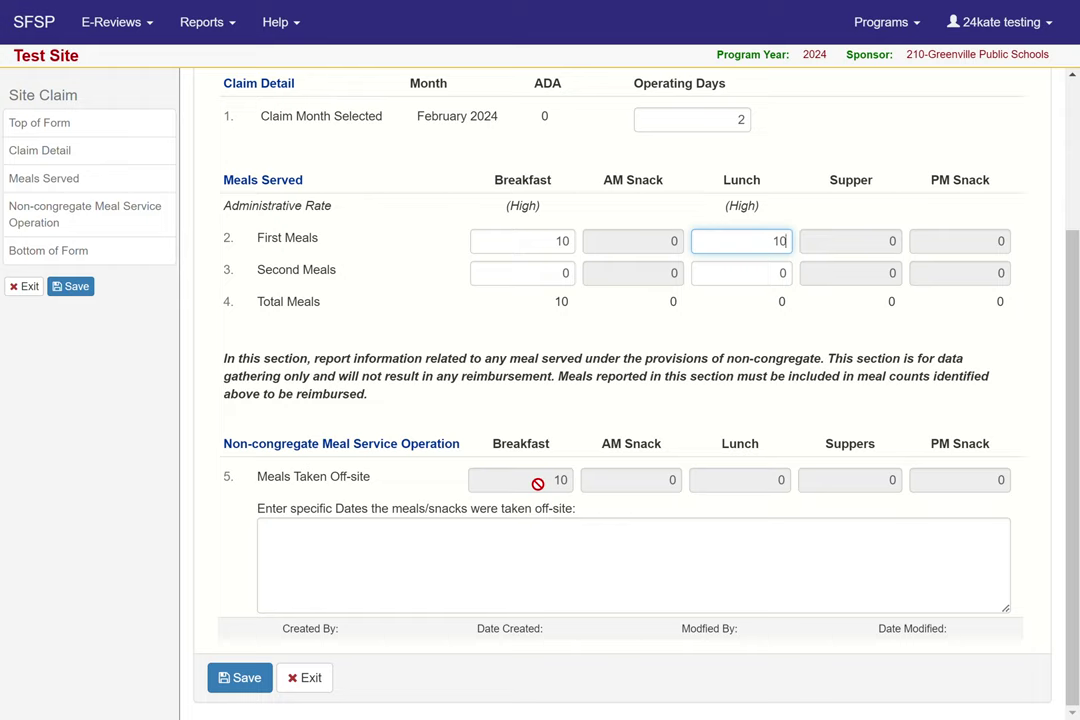
# Enter off-site meal dates 2/2/2024 and 20/5/2024, then save the Monson Arts claim.
pyautogui.click(489, 556)
pyautogui.write('2/')
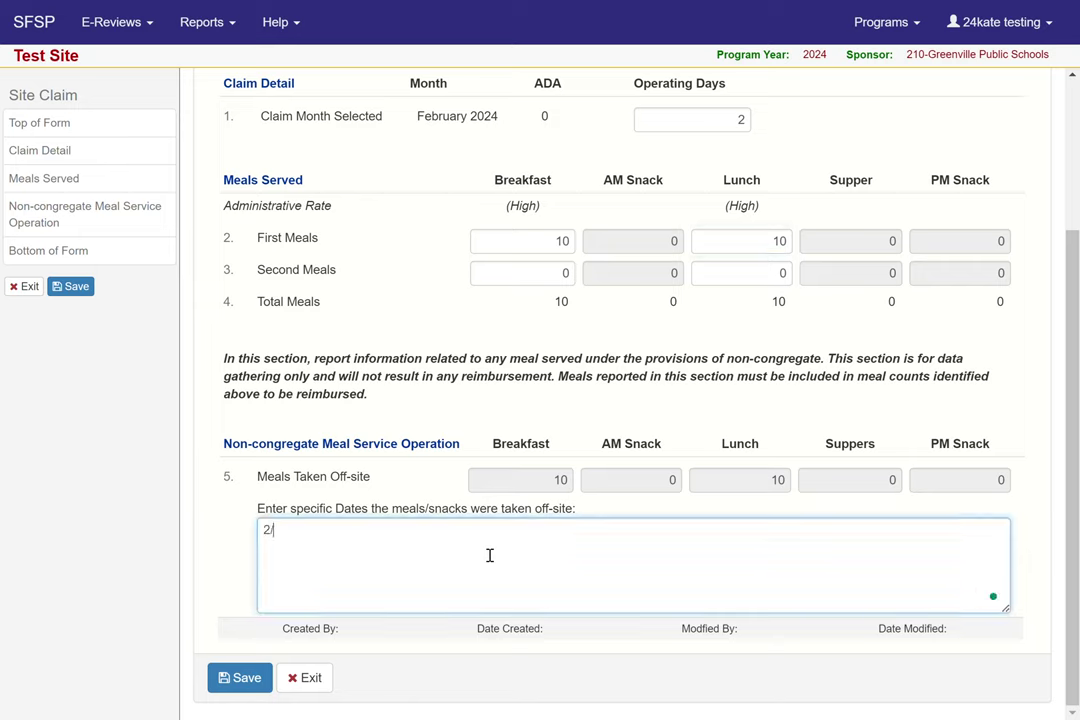
pyautogui.write('2/2024 20/5/2024')
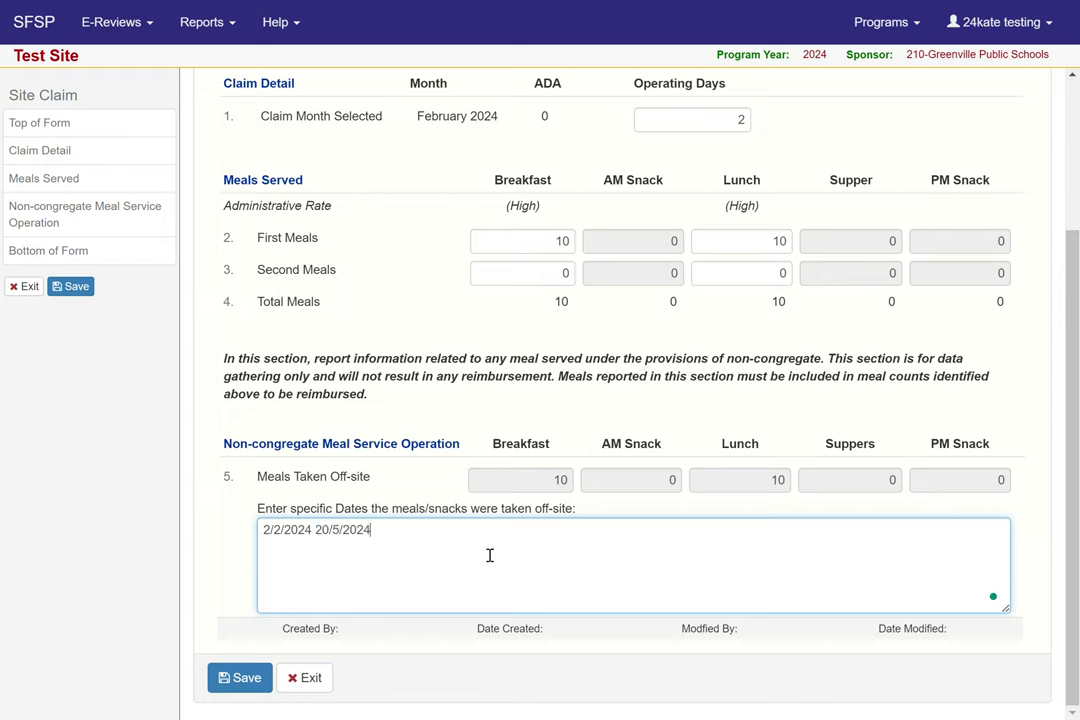
pyautogui.click(241, 679)
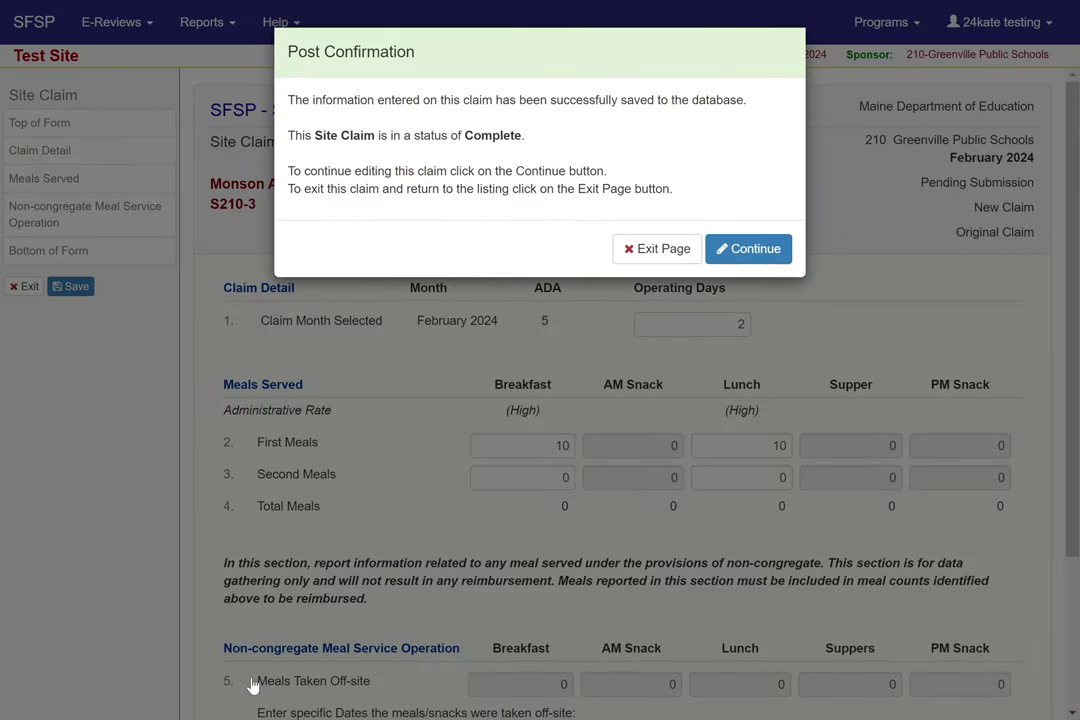
# Exit the Post Confirmation dialog and open the February 2024 sponsor claim for editing.
pyautogui.click(657, 259)
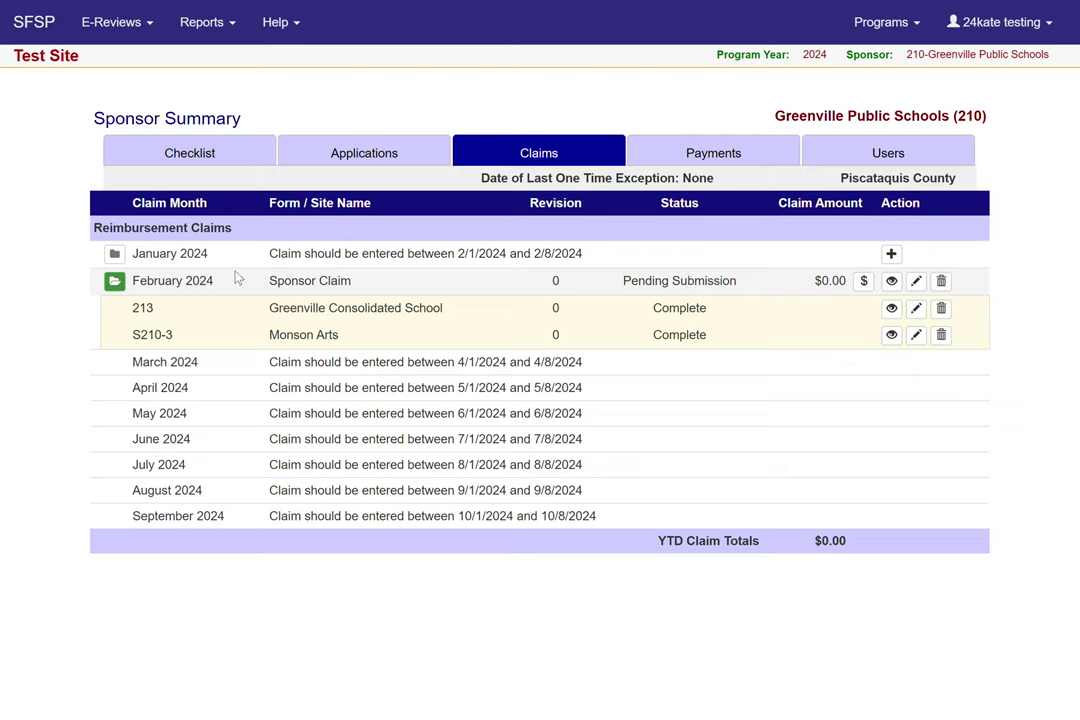
pyautogui.click(915, 283)
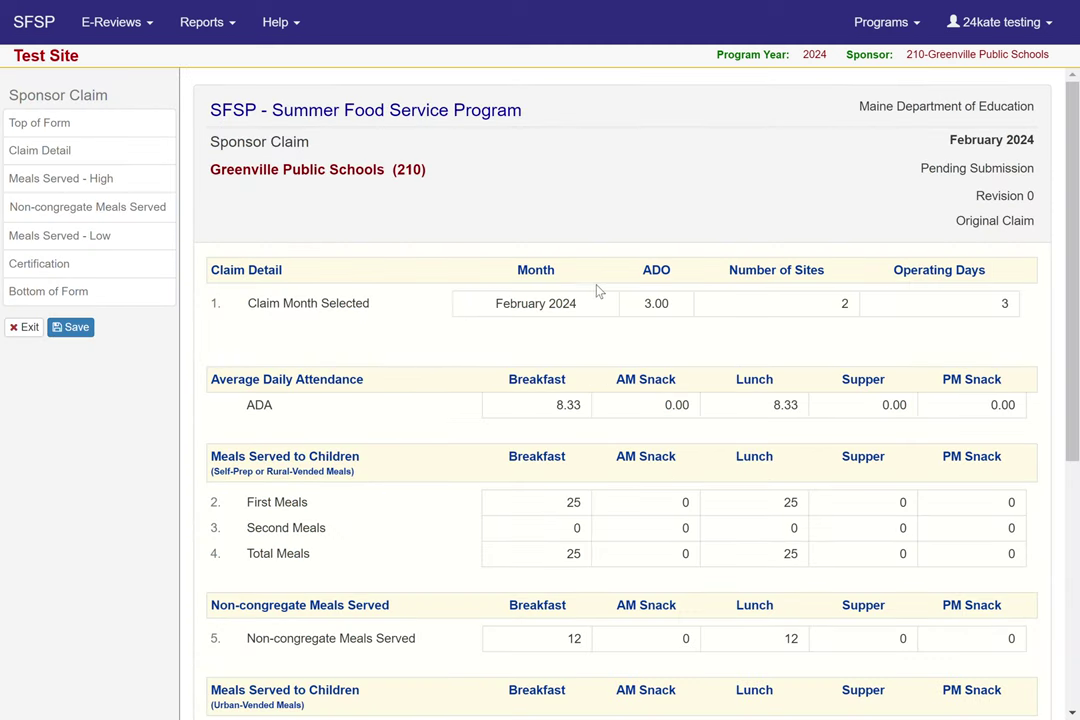
# Scroll through the February 2024 Sponsor Claim, reviewing 8.33 ADA and 12 non-congregate breakfasts and lunches.
pyautogui.scroll(-1, 583, 292)
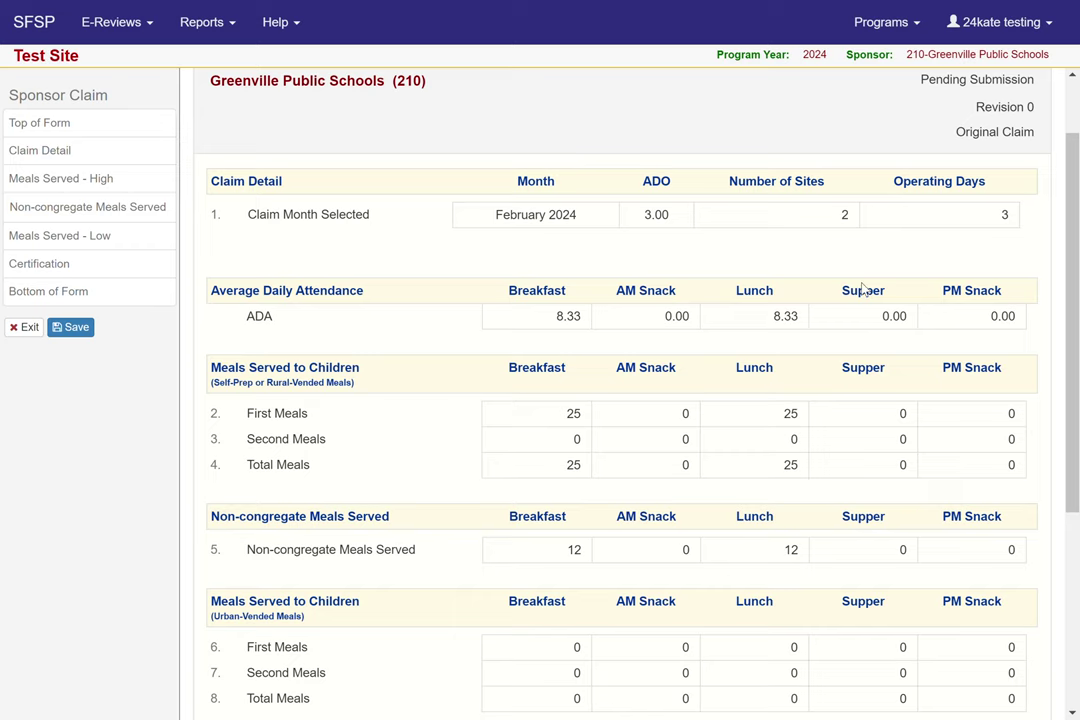
pyautogui.scroll(-3, 864, 286)
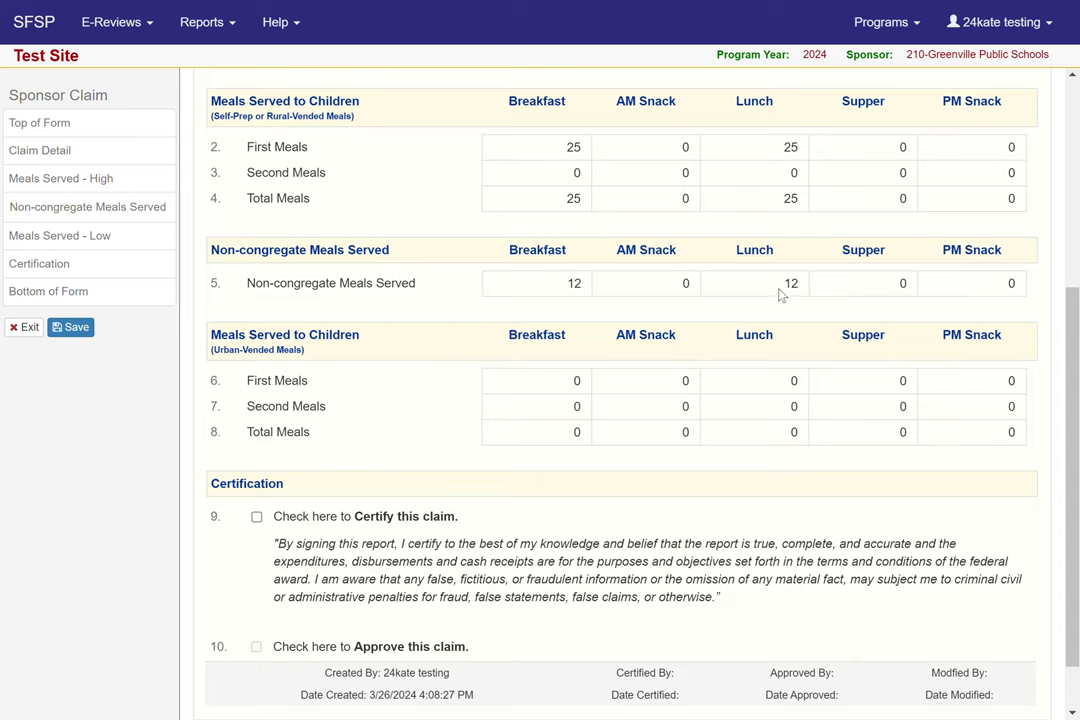
pyautogui.scroll(1, 508, 307)
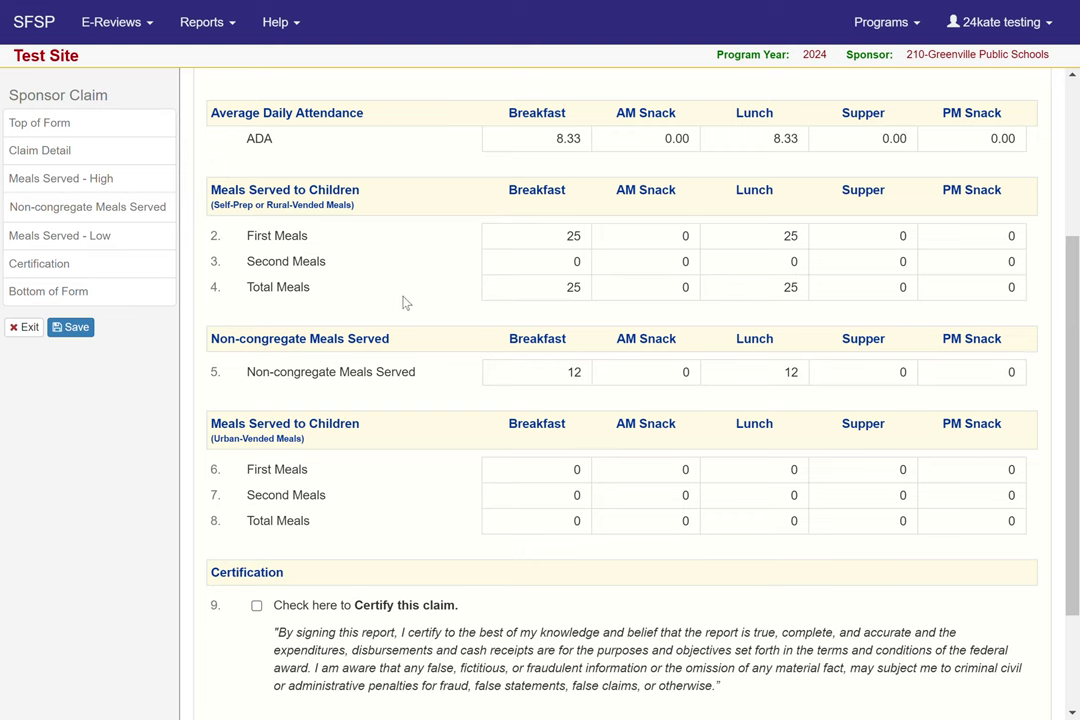
pyautogui.scroll(-2, 417, 303)
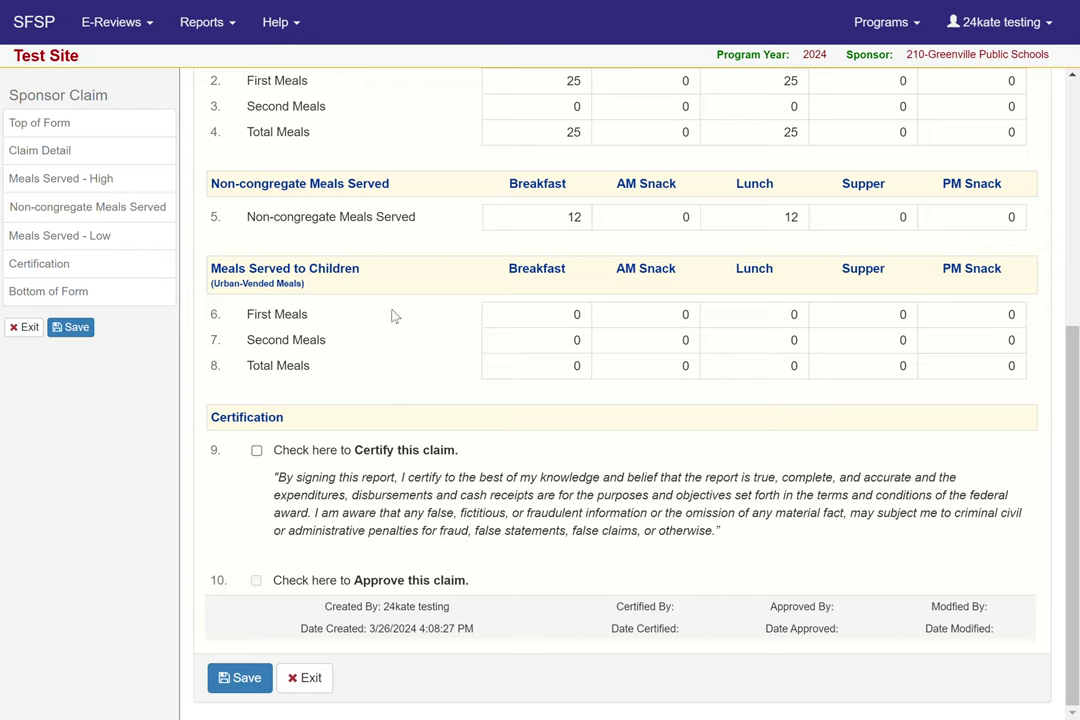
# Tick 'Certify this claim' on the February 2024 sponsor claim and save it.
pyautogui.click(257, 451)
pyautogui.scroll(1, 300, 670)
pyautogui.scroll(-1, 350, 660)
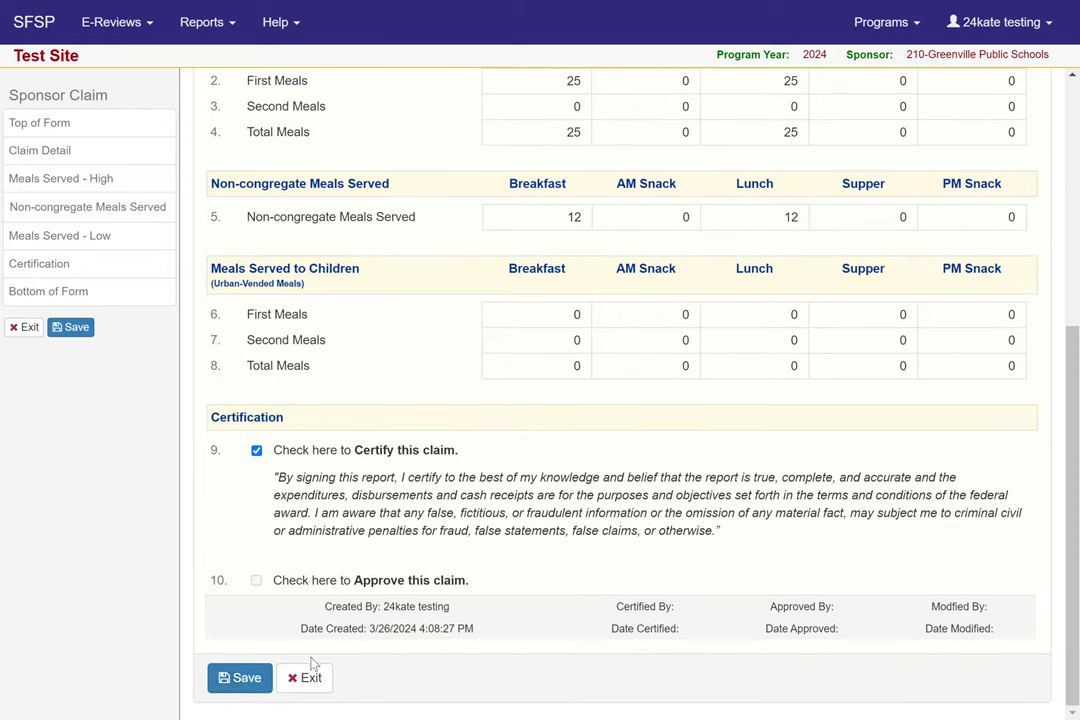
pyautogui.click(246, 680)
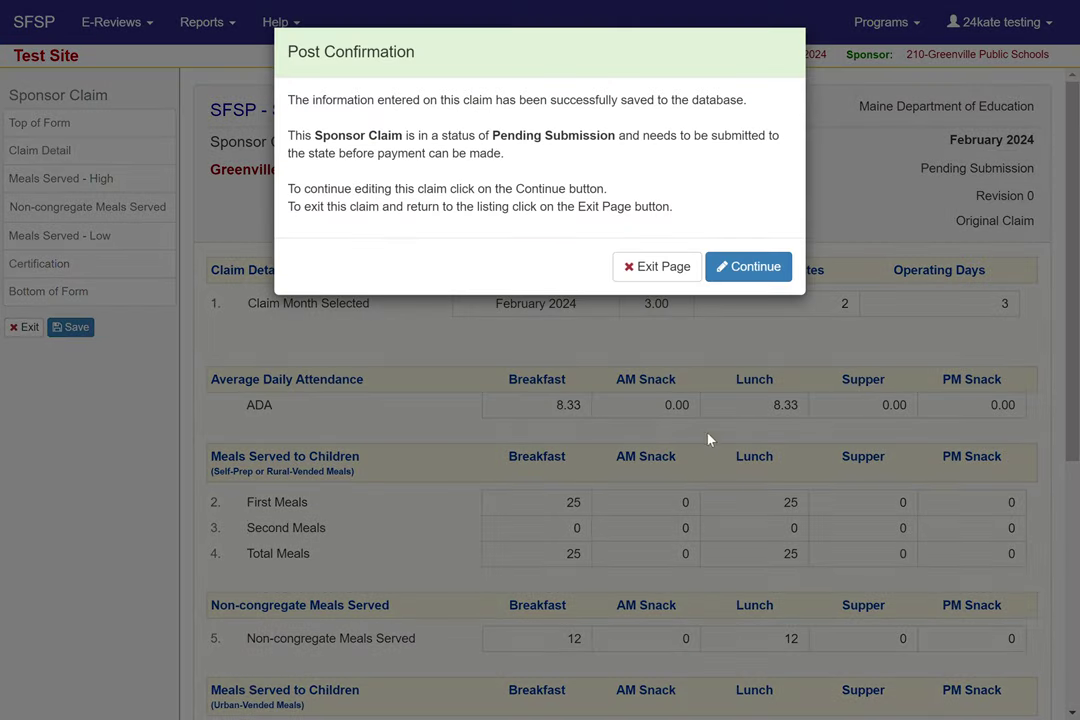
# Exit the Post Confirmation page back to the claims listing showing $204.75.
pyautogui.click(652, 268)
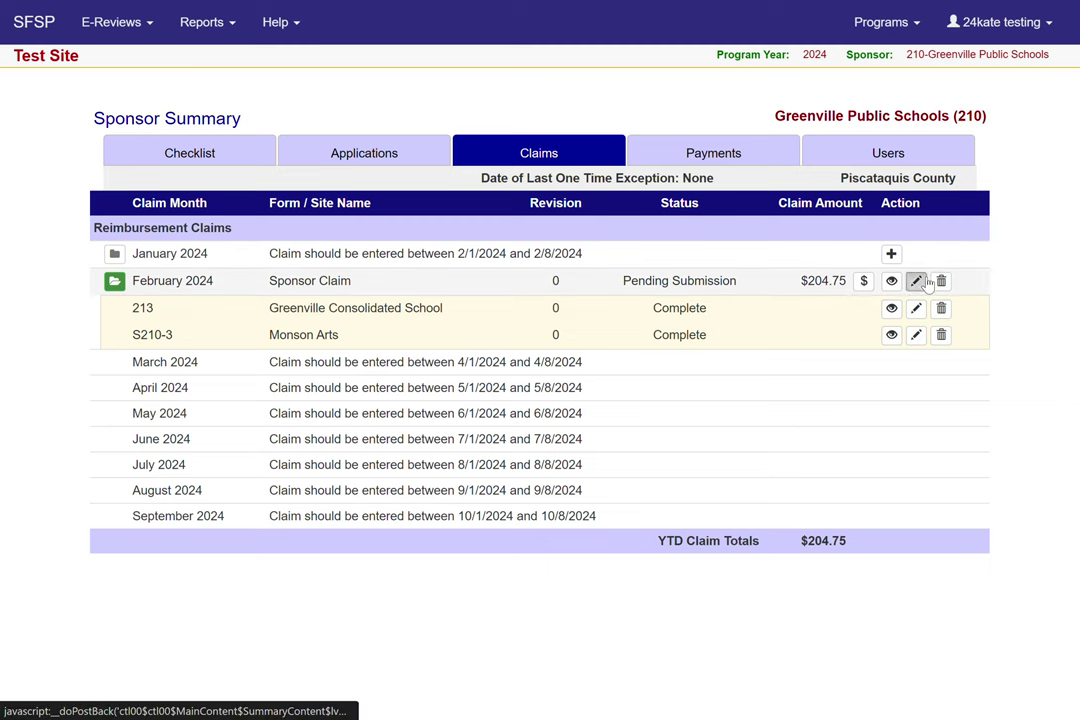
pyautogui.click(916, 281)
pyautogui.scroll(-5, 928, 285)
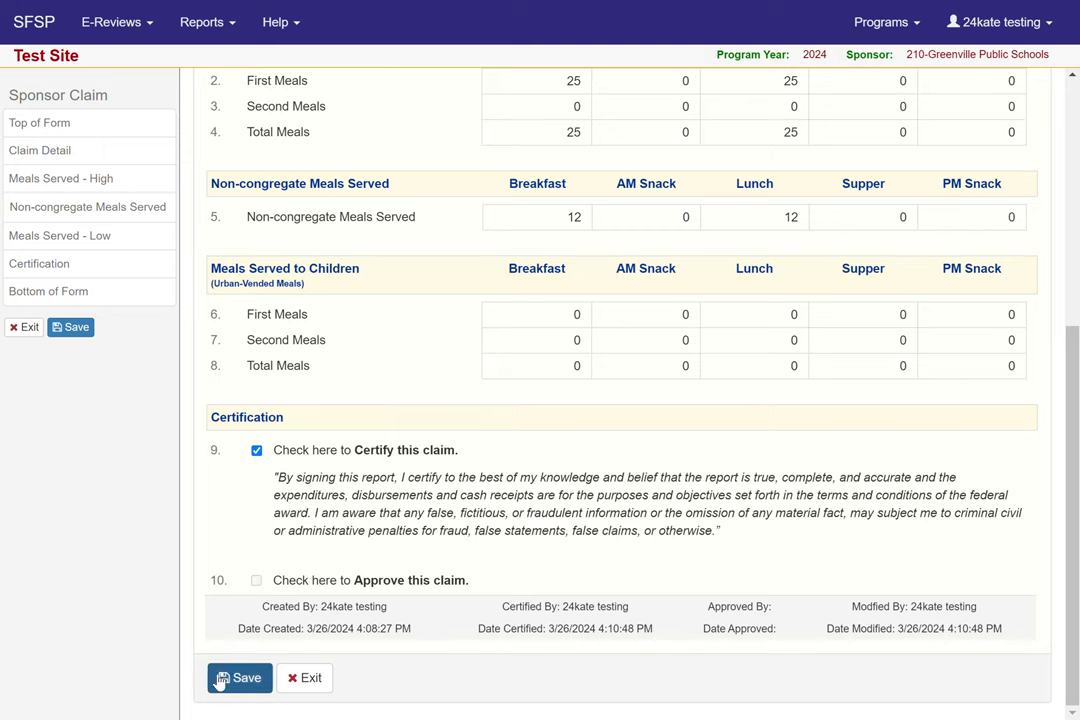
pyautogui.click(319, 687)
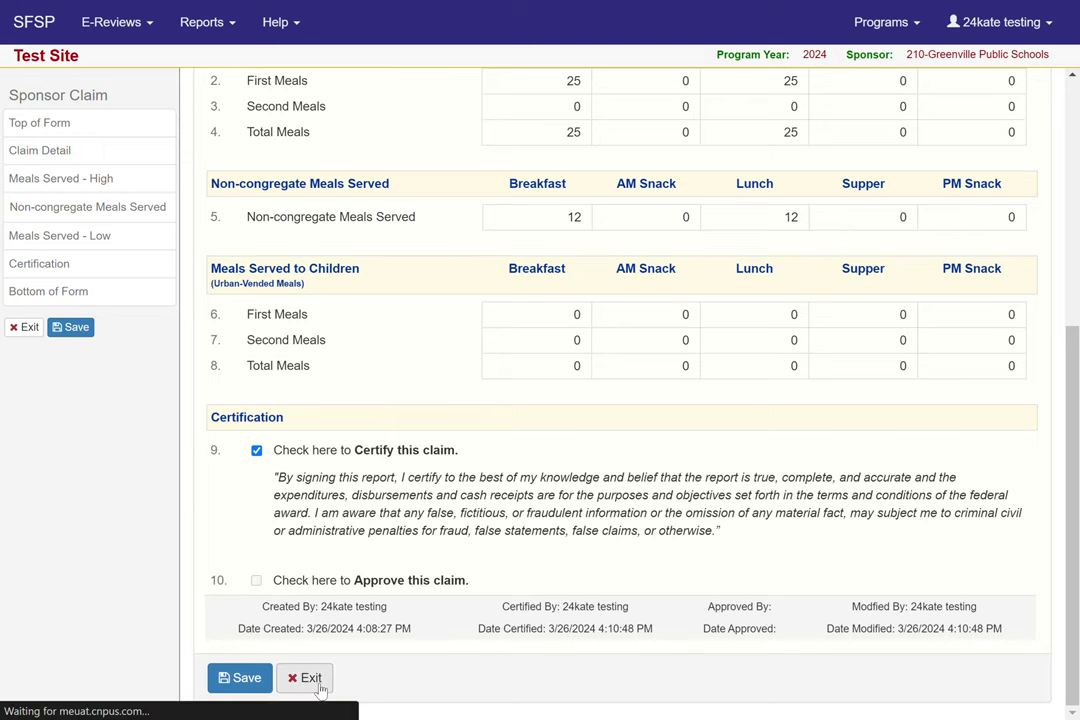